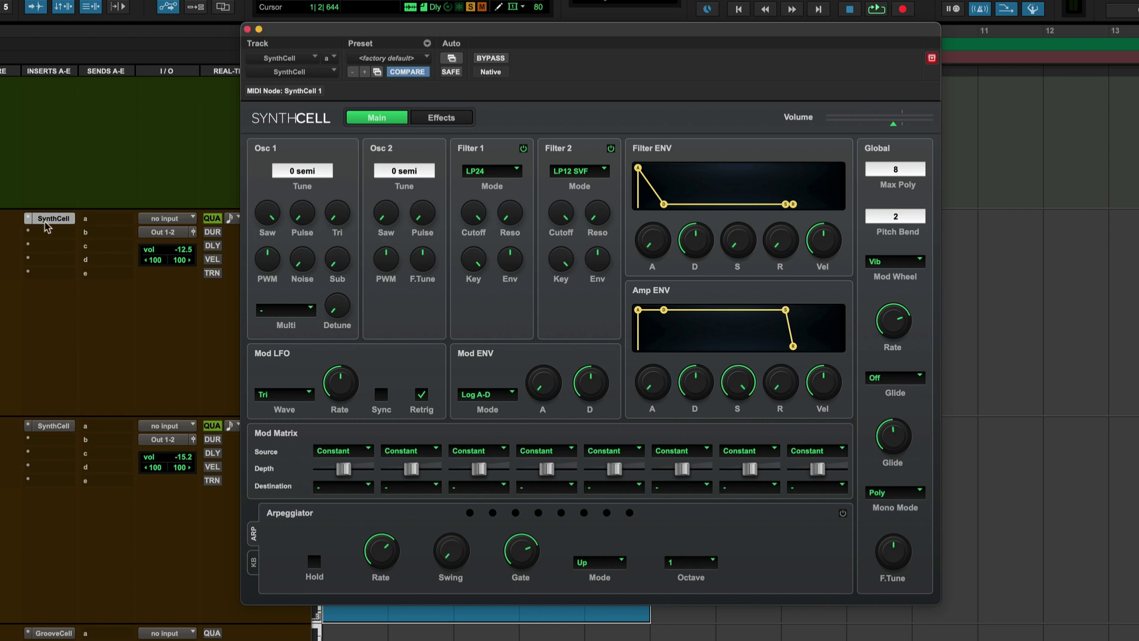
Set Osc 1 Multi to x7 and lower its Detune to about 12.1 %.
{"action": "left_click", "coordinate": [306, 318]}
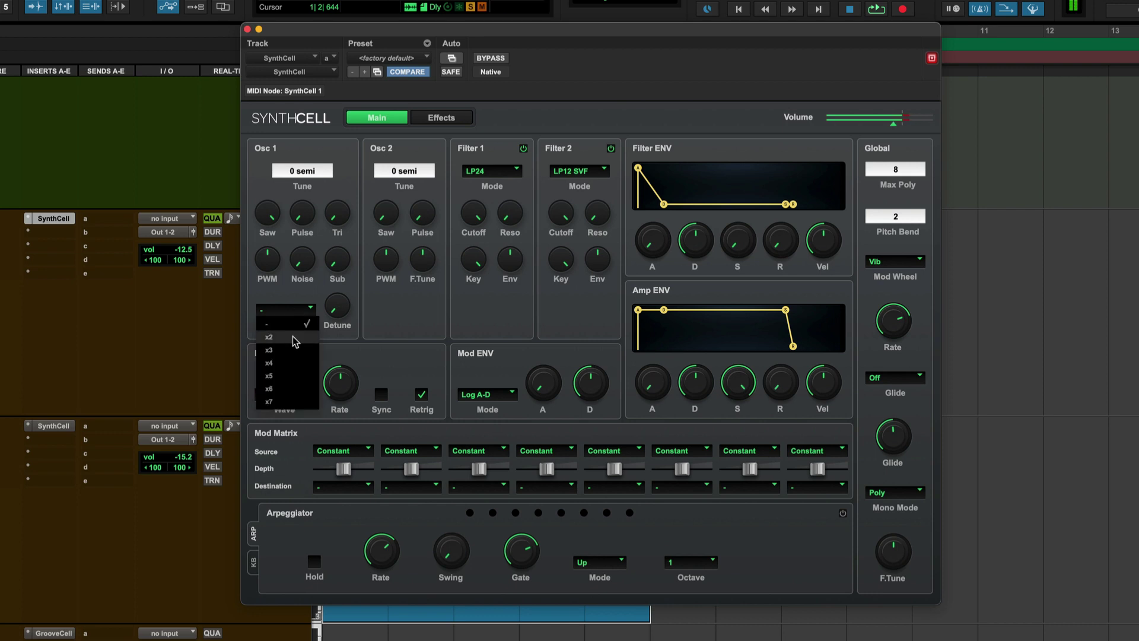
{"action": "left_click", "coordinate": [295, 341]}
{"action": "left_click_drag", "start_coordinate": [326, 311], "coordinate": [342, 227]}
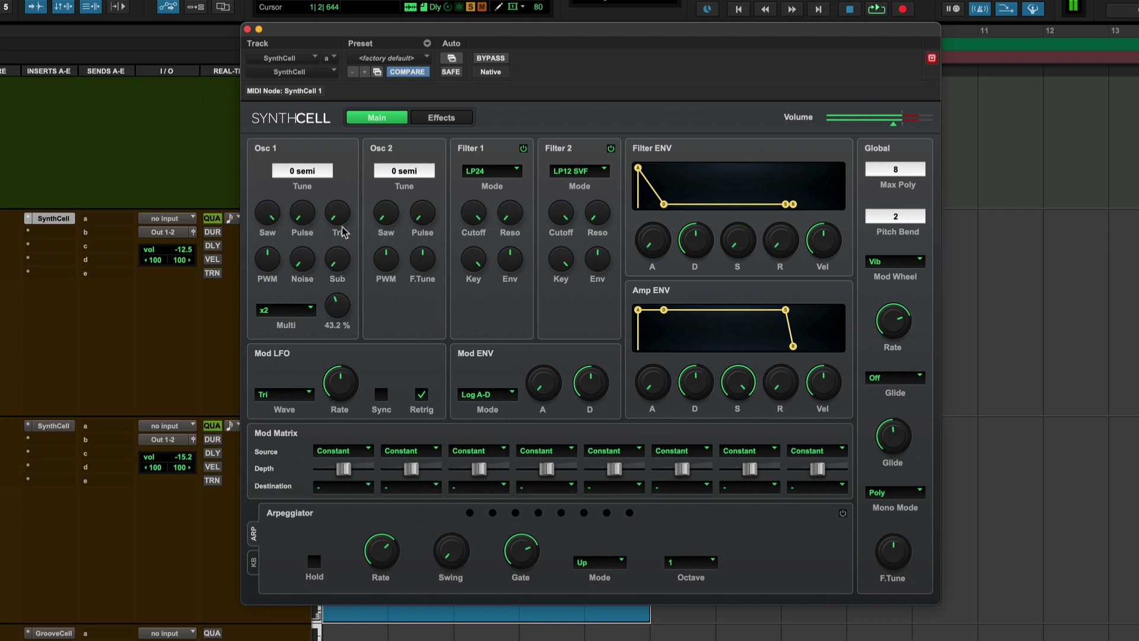
{"action": "left_click", "coordinate": [290, 311]}
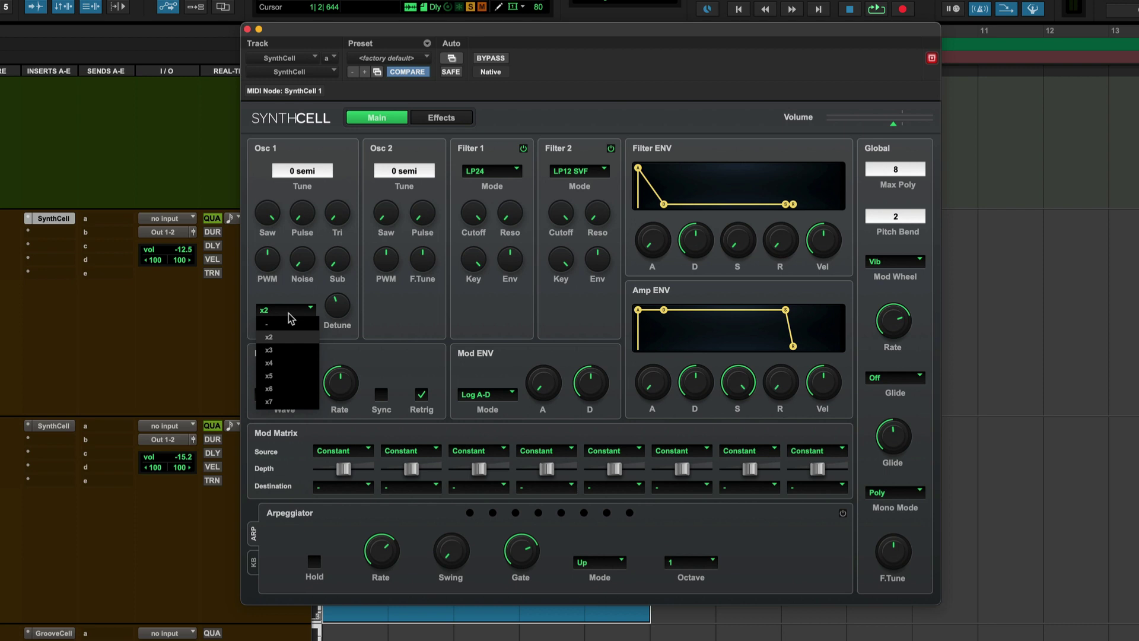
{"action": "left_click", "coordinate": [282, 404]}
{"action": "mouse_move", "coordinate": [331, 326]}
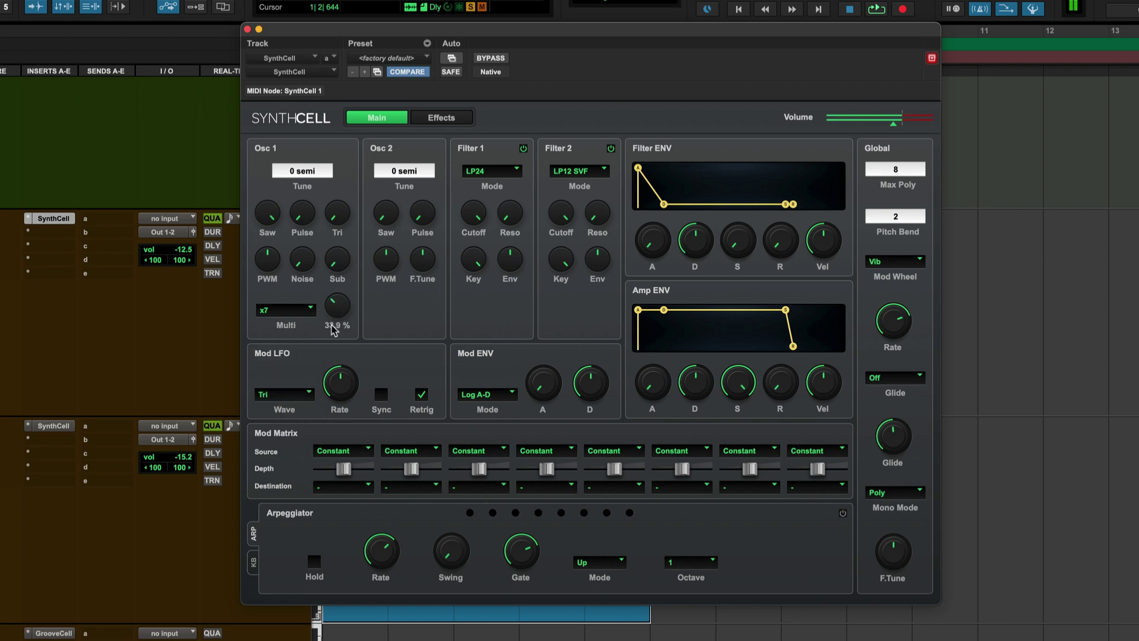
{"action": "left_click_drag", "start_coordinate": [332, 330], "coordinate": [321, 356]}
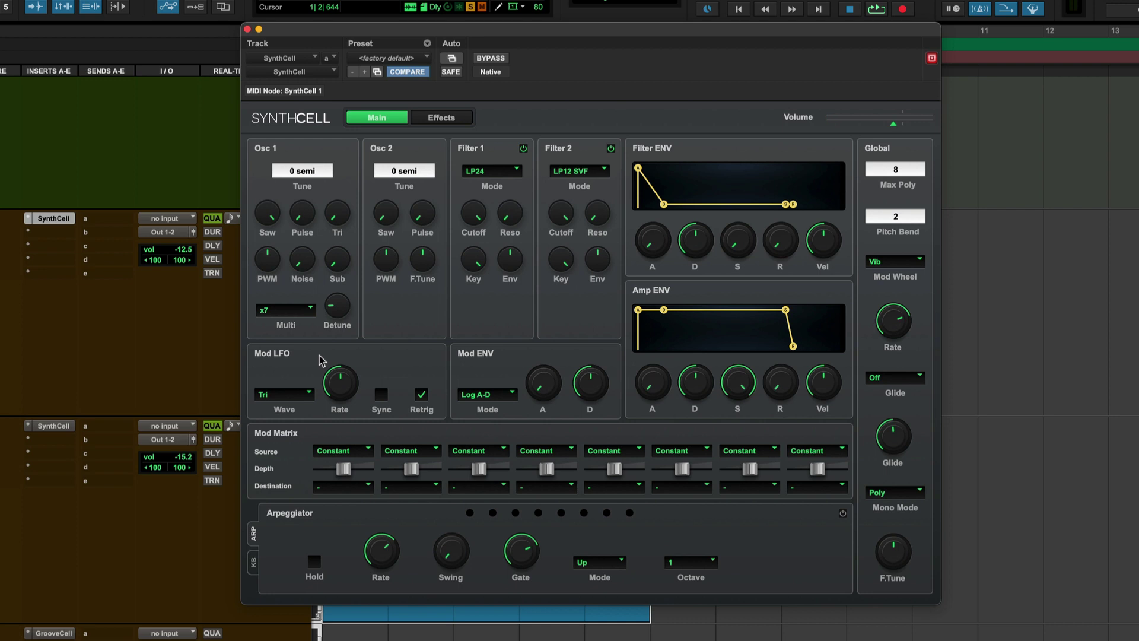
A/B the stack by switching Osc 1 Multi off, then back to x7.
{"action": "left_click", "coordinate": [289, 310]}
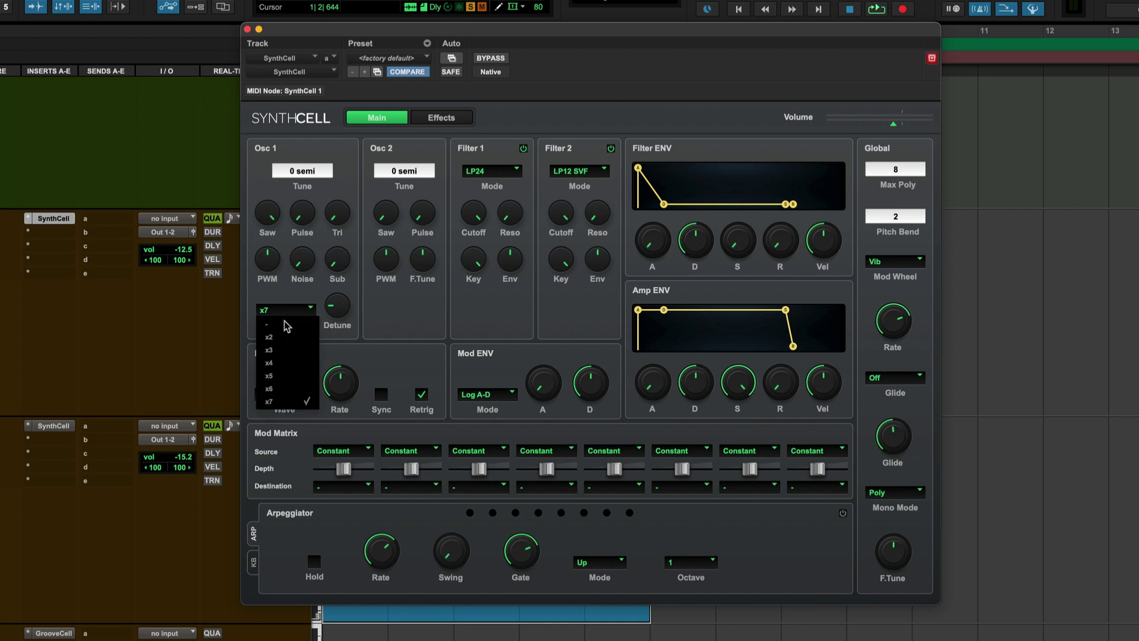
{"action": "left_click", "coordinate": [286, 326]}
{"action": "left_click", "coordinate": [288, 310]}
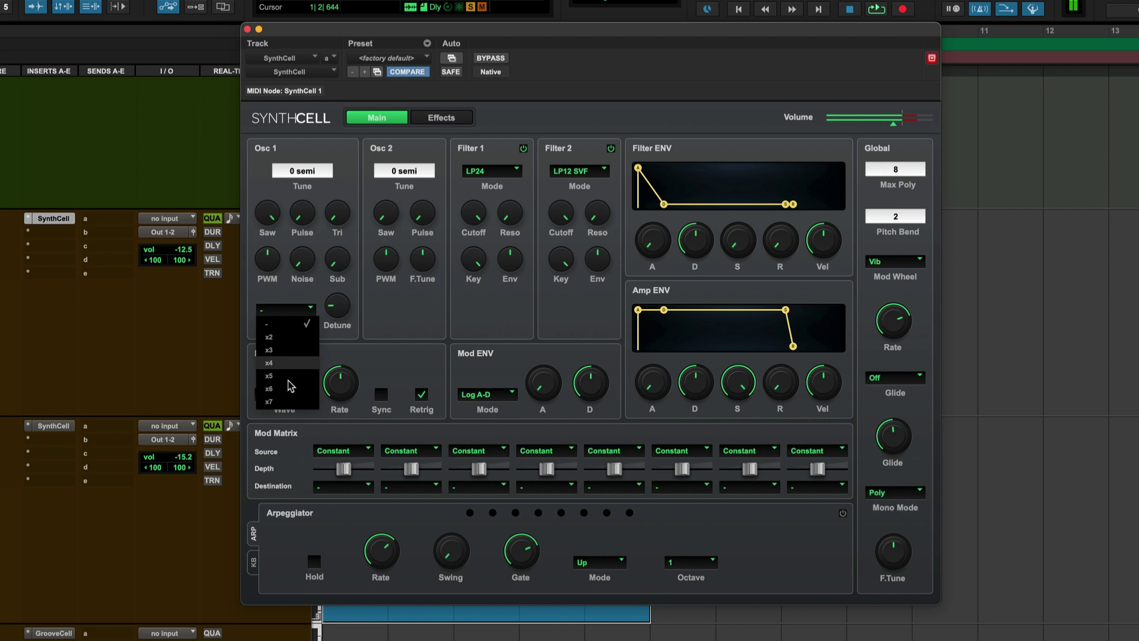
{"action": "left_click", "coordinate": [286, 403]}
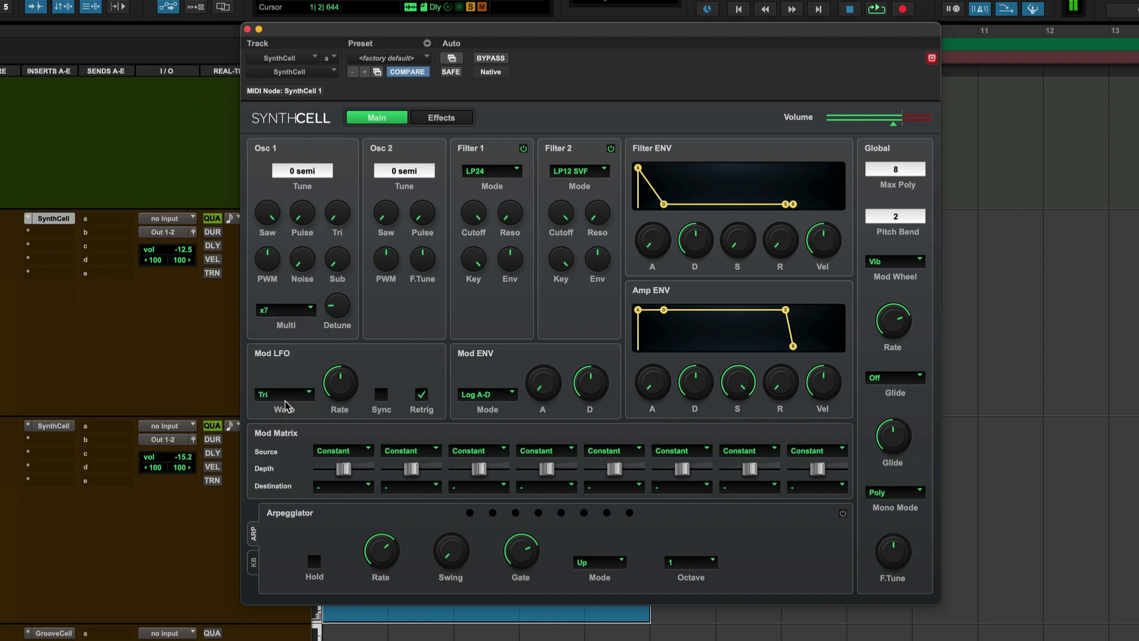
Enable the Reverb and Delay on the Effects page, then return to the Main page.
{"action": "left_click", "coordinate": [423, 120]}
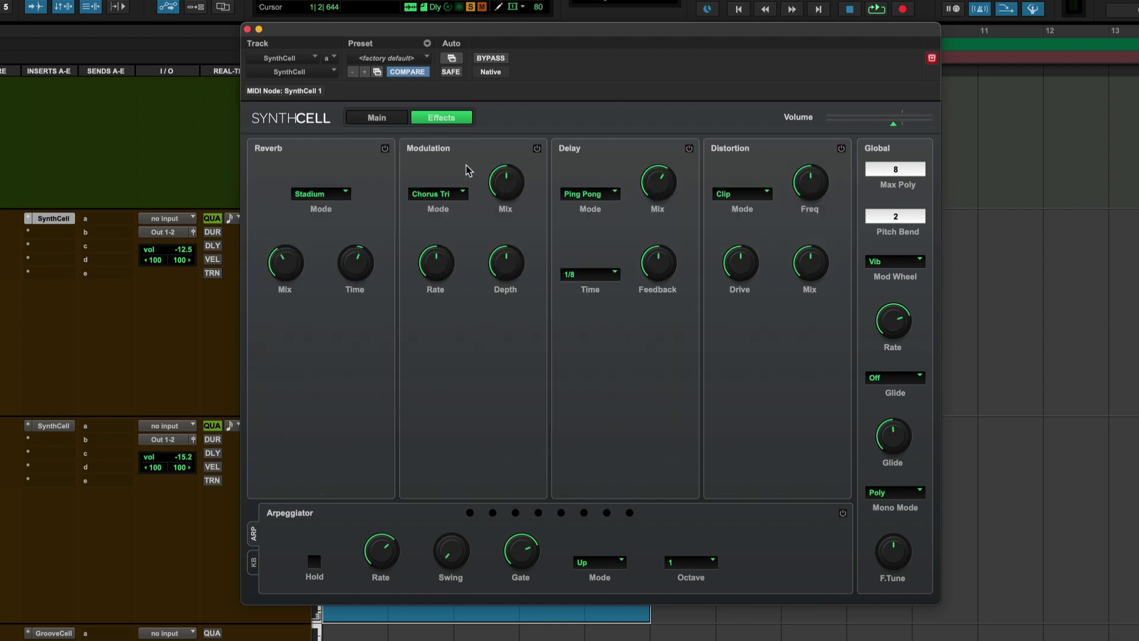
{"action": "left_click", "coordinate": [385, 148]}
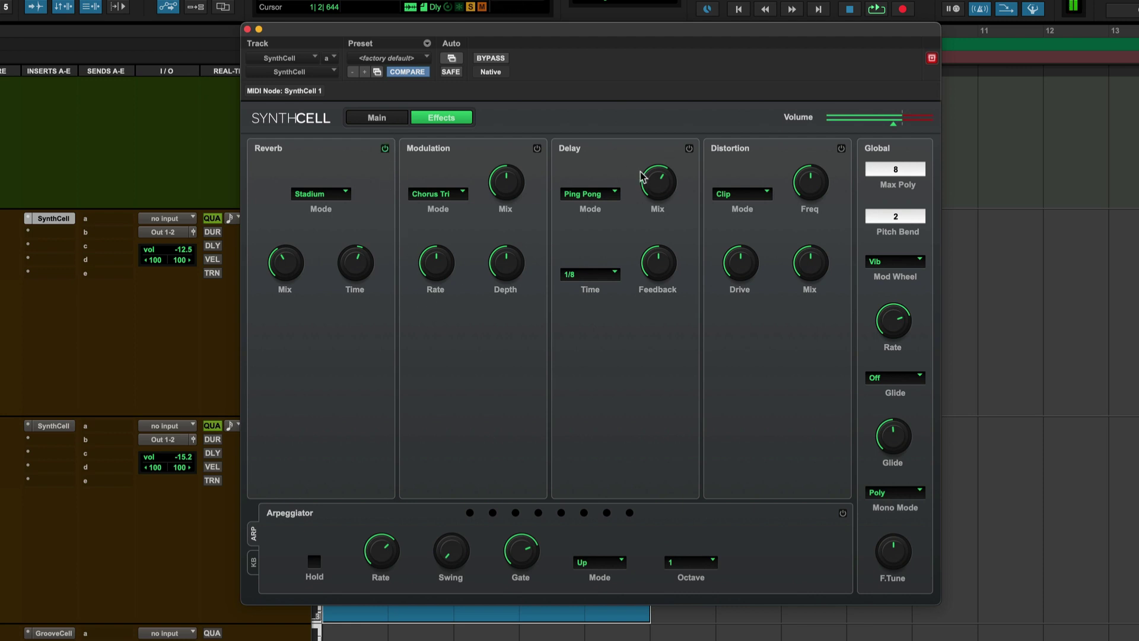
{"action": "left_click", "coordinate": [689, 148]}
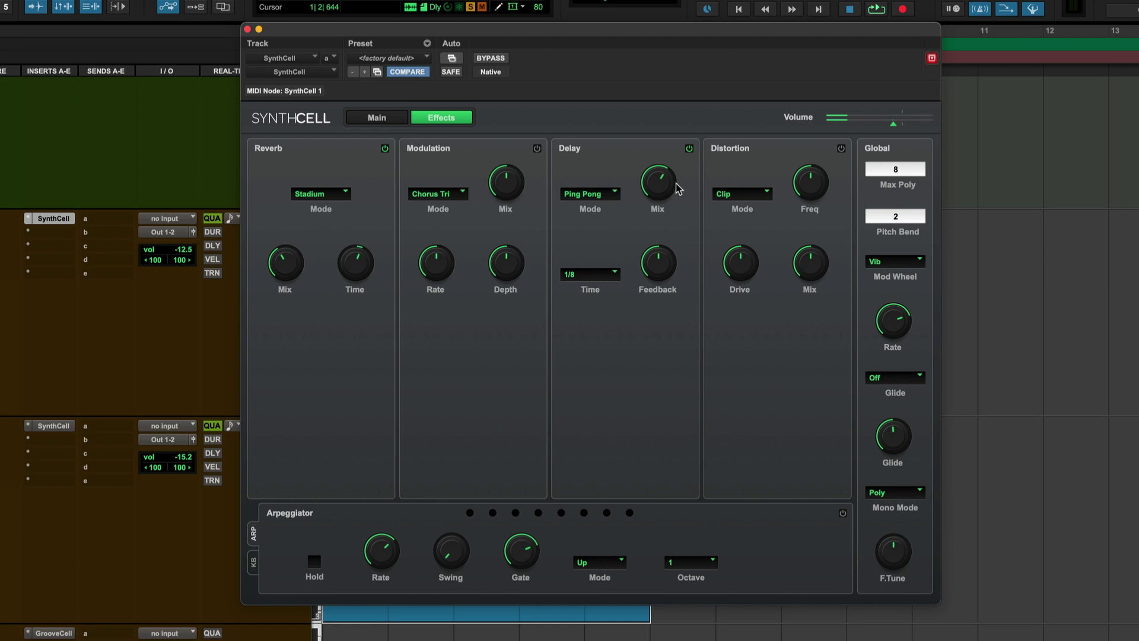
{"action": "left_click", "coordinate": [391, 119]}
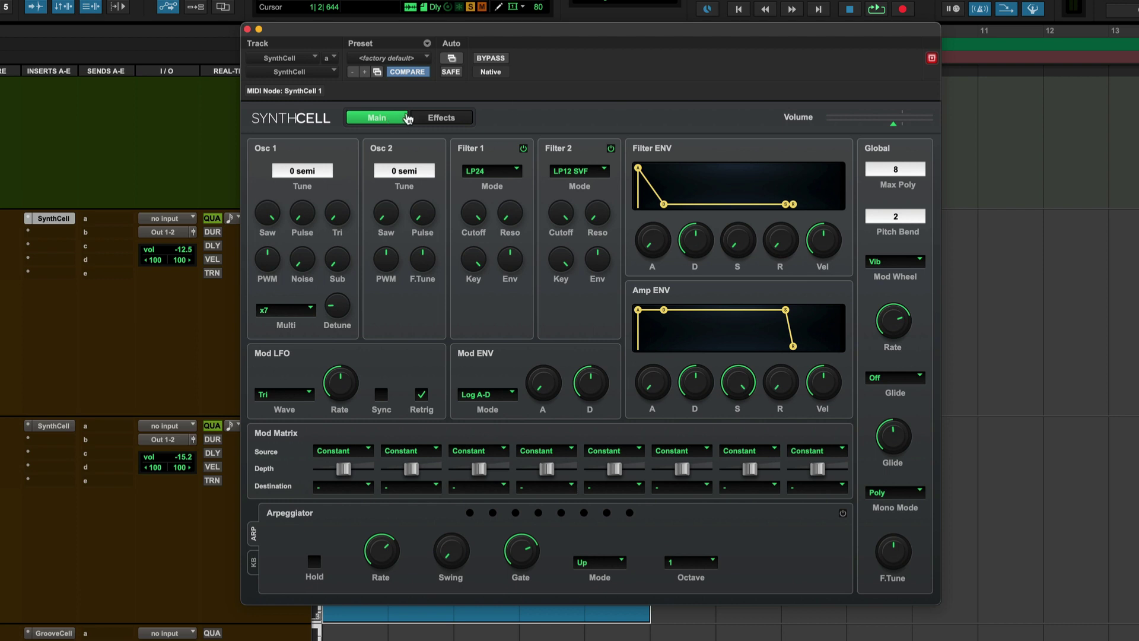
Load '106 Or Nothing' from the factory > Poly Synth presets.
{"action": "left_click", "coordinate": [415, 60]}
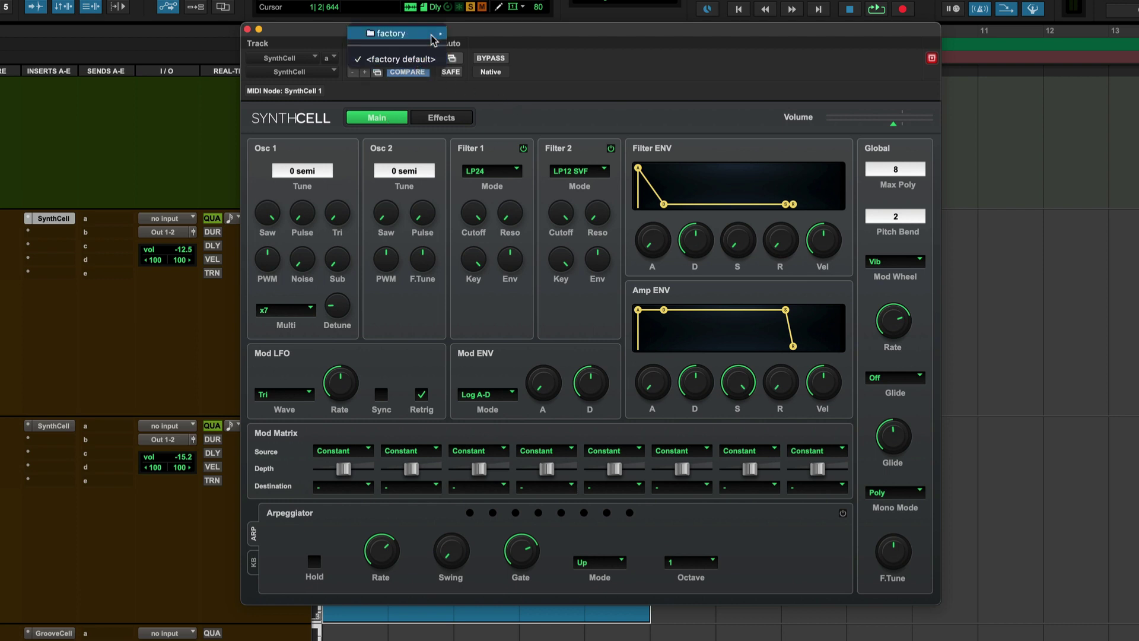
{"action": "mouse_move", "coordinate": [436, 34]}
{"action": "mouse_move", "coordinate": [492, 36]}
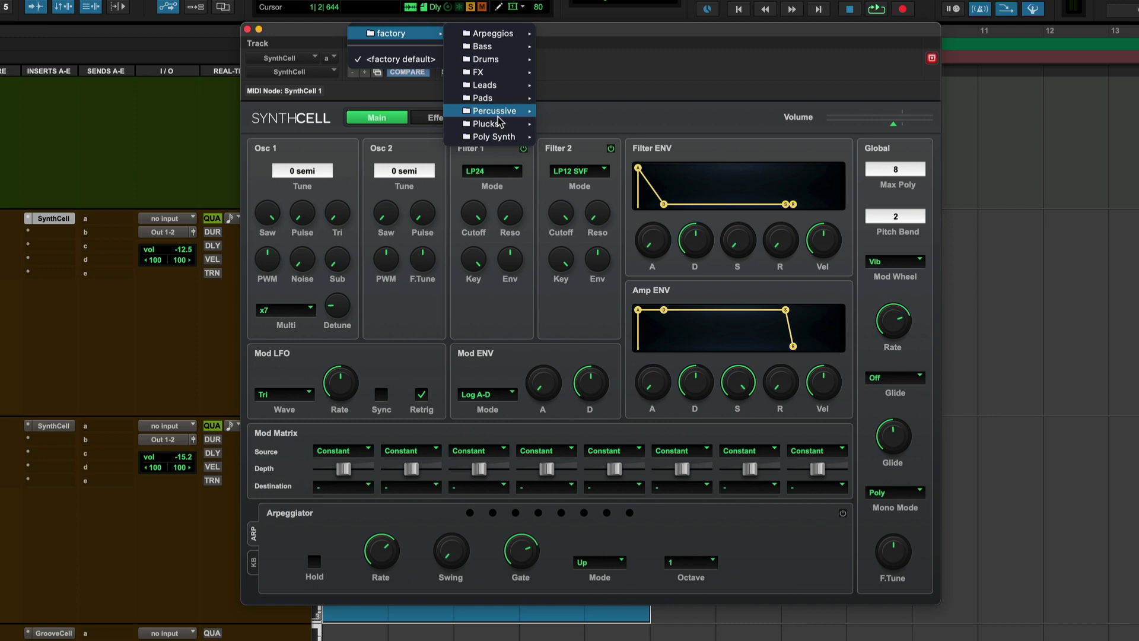
{"action": "mouse_move", "coordinate": [498, 123]}
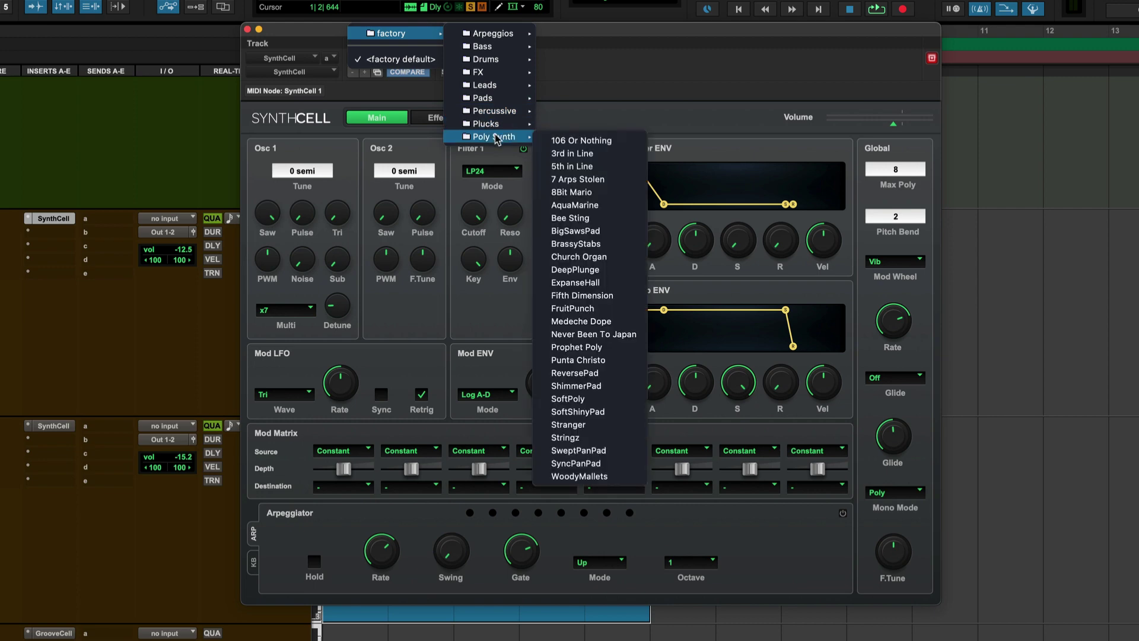
{"action": "left_click", "coordinate": [581, 141]}
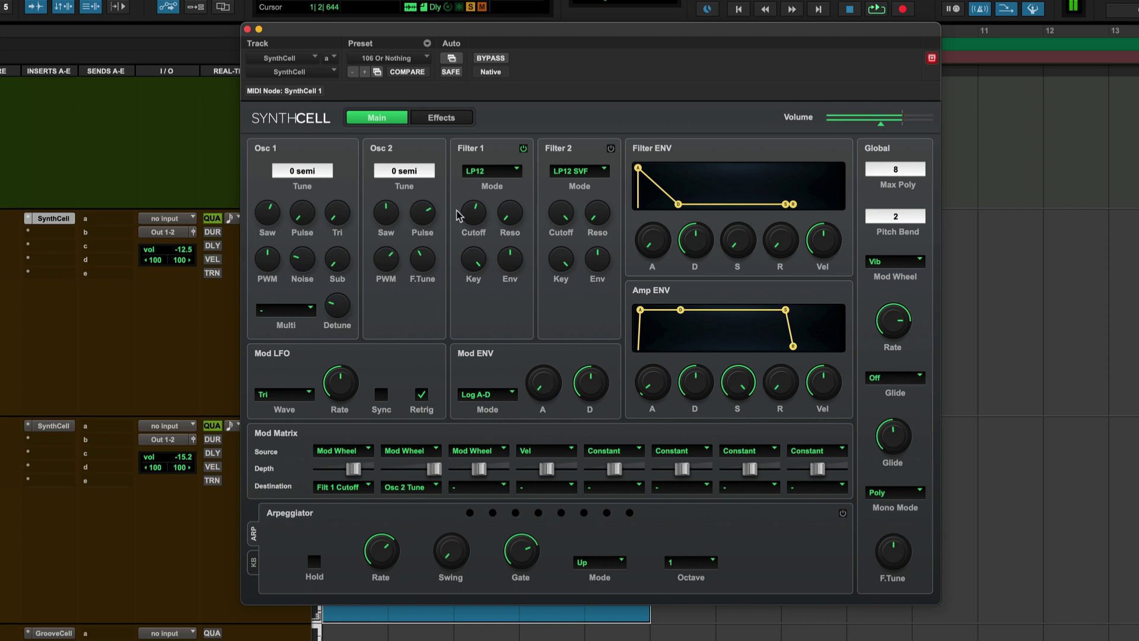
Set Osc 1 Multi to x7 and bring its Detune down to 5.7 %.
{"action": "left_click", "coordinate": [310, 313]}
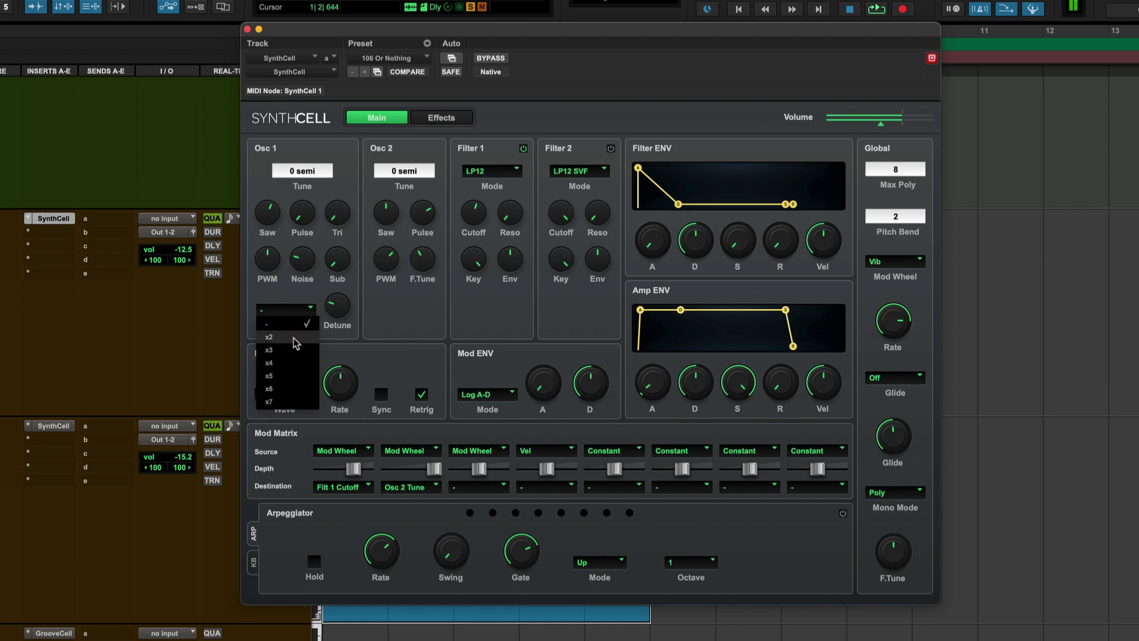
{"action": "left_click", "coordinate": [315, 319]}
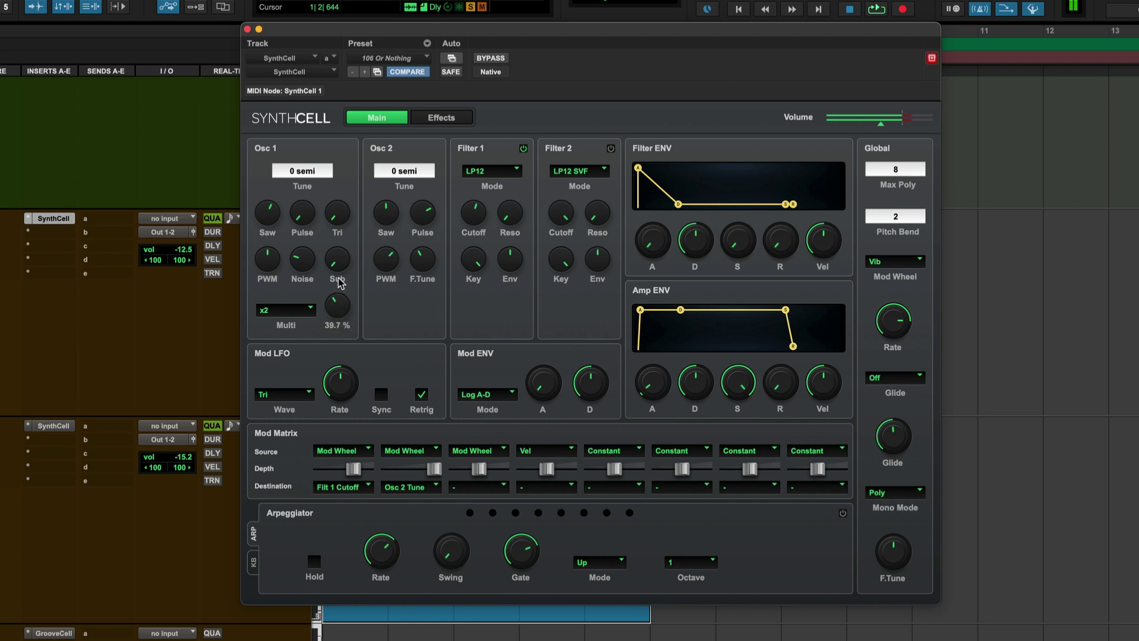
{"action": "left_click", "coordinate": [311, 311]}
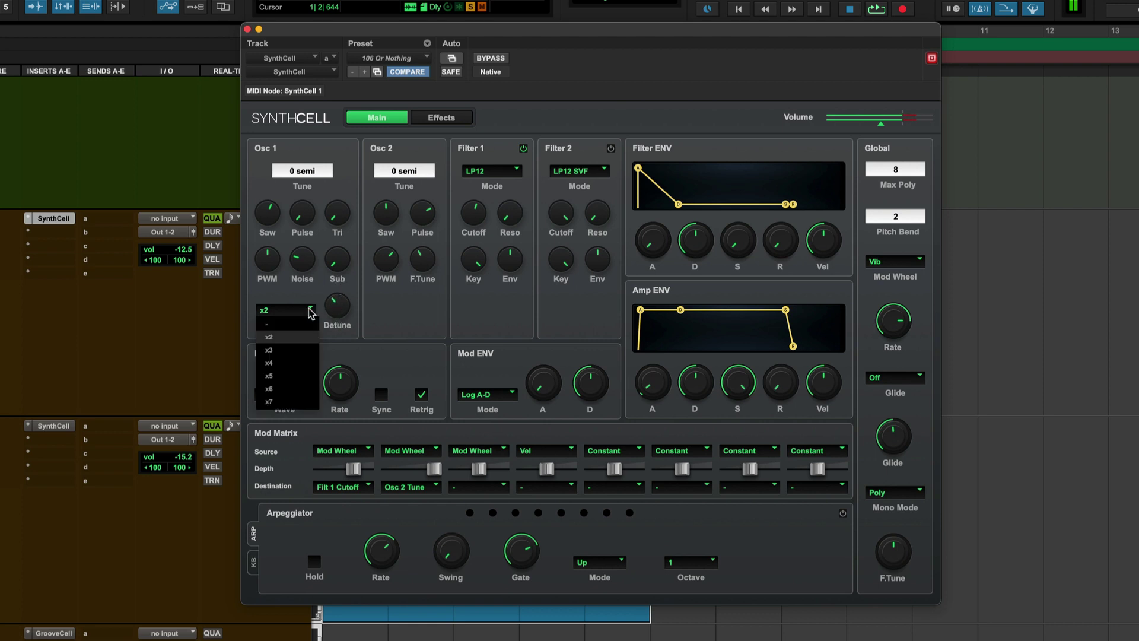
{"action": "left_click", "coordinate": [301, 402]}
{"action": "left_click_drag", "start_coordinate": [336, 306], "coordinate": [332, 338]}
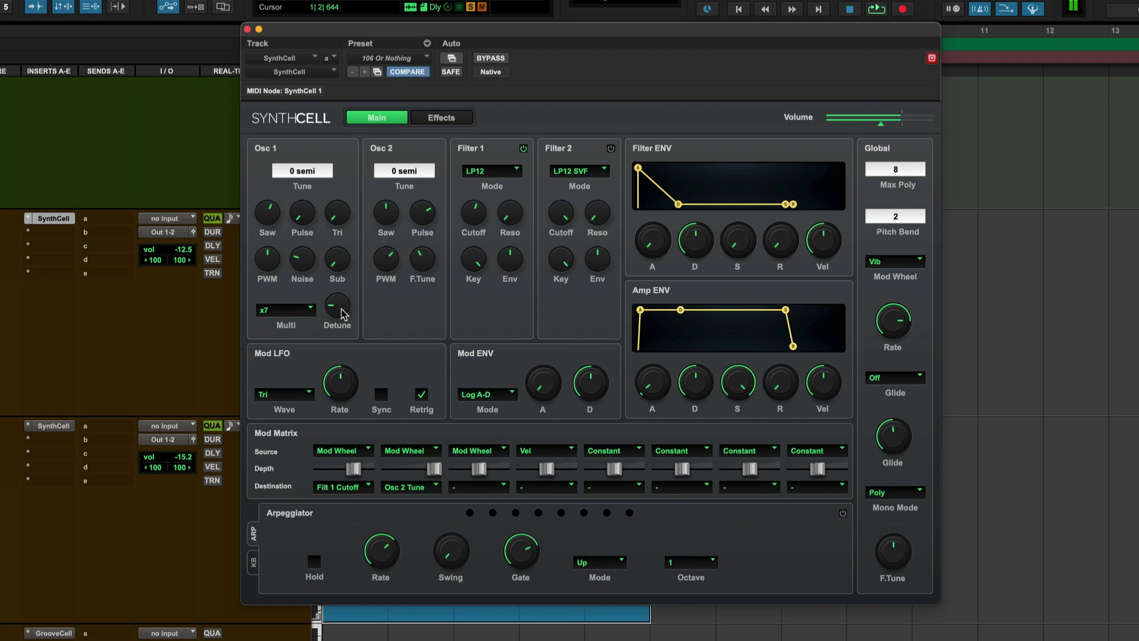
{"action": "left_click_drag", "start_coordinate": [342, 309], "coordinate": [343, 339]}
Compare by switching Osc 1 Multi off, then restoring x7.
{"action": "left_click", "coordinate": [281, 313]}
{"action": "left_click", "coordinate": [282, 315]}
{"action": "left_click", "coordinate": [283, 315]}
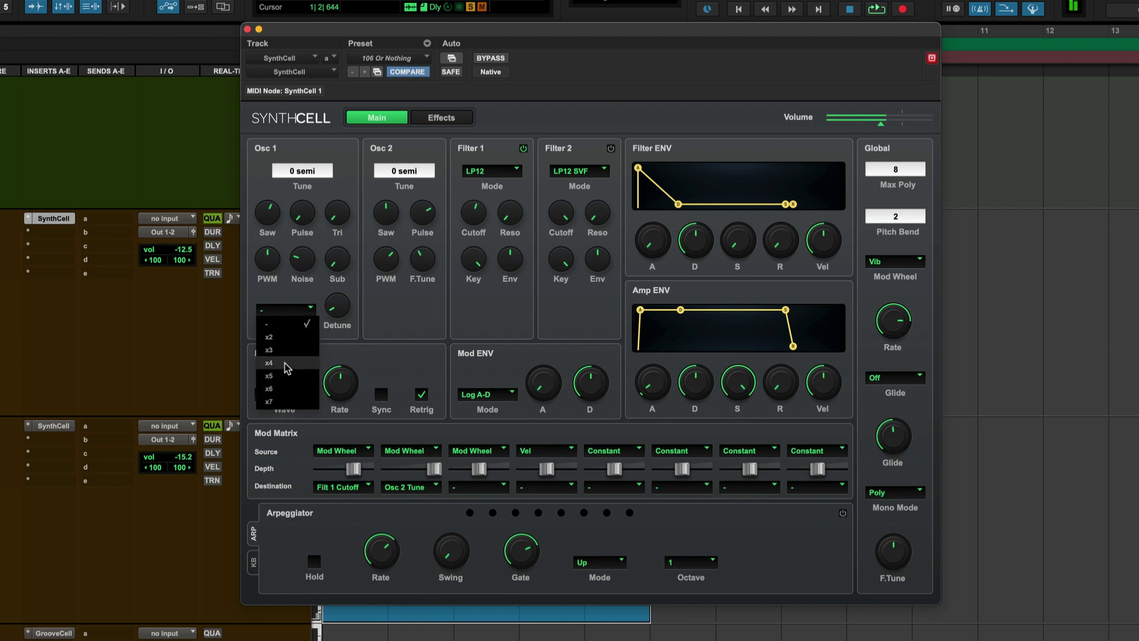
{"action": "left_click", "coordinate": [287, 403]}
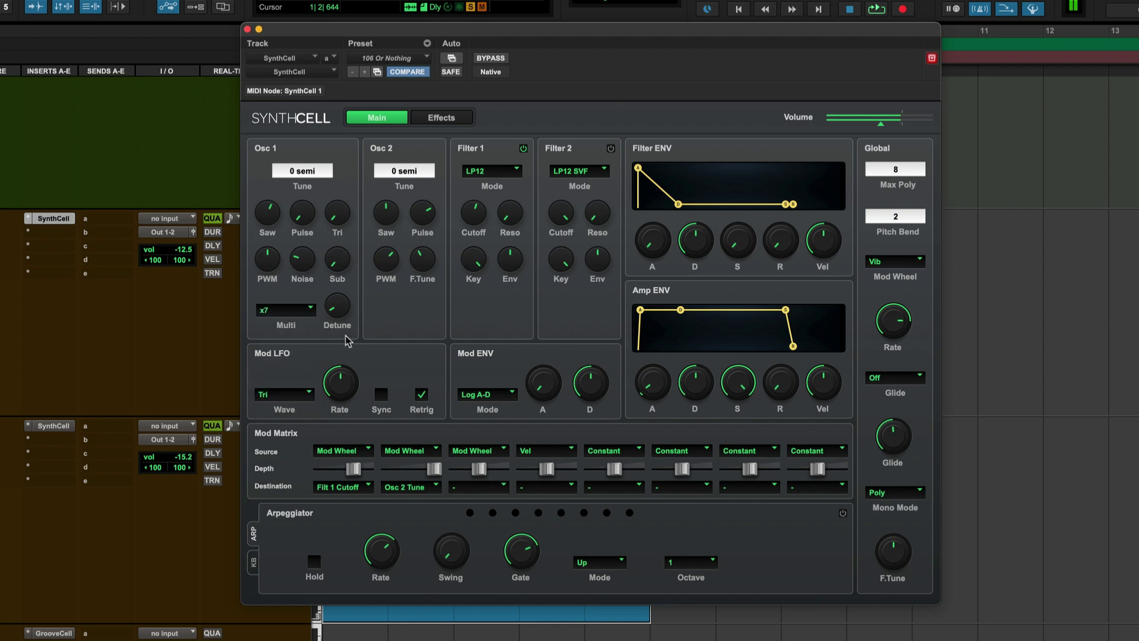
Review the Effects page, then switch Osc 1 Multi off on Main to compare.
{"action": "left_click", "coordinate": [434, 121]}
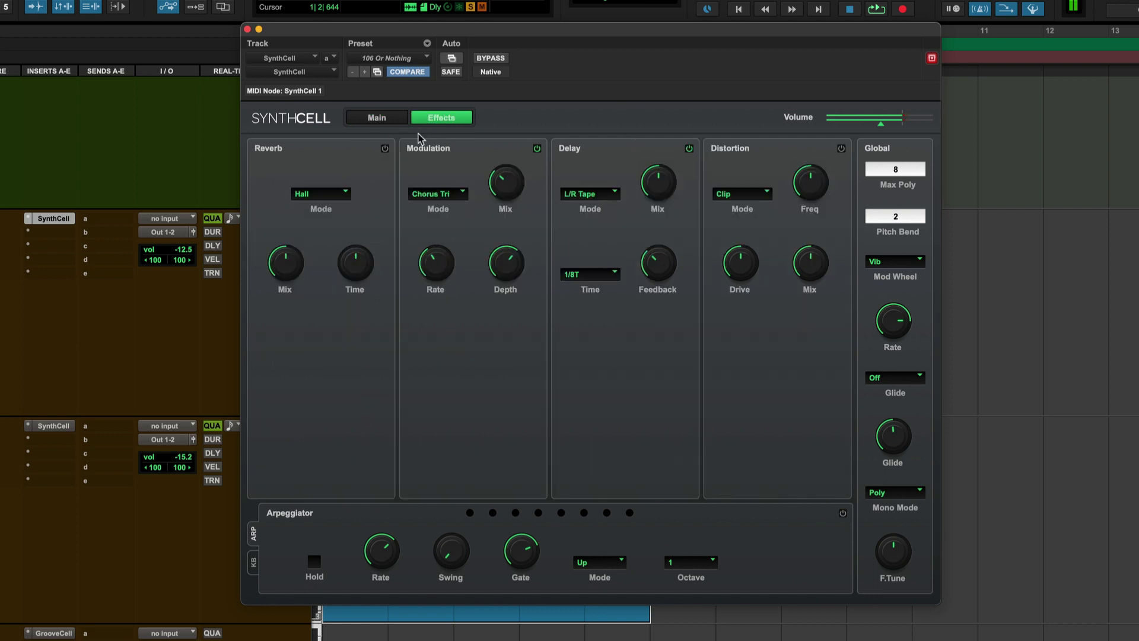
{"action": "left_click", "coordinate": [376, 118]}
{"action": "left_click", "coordinate": [295, 310]}
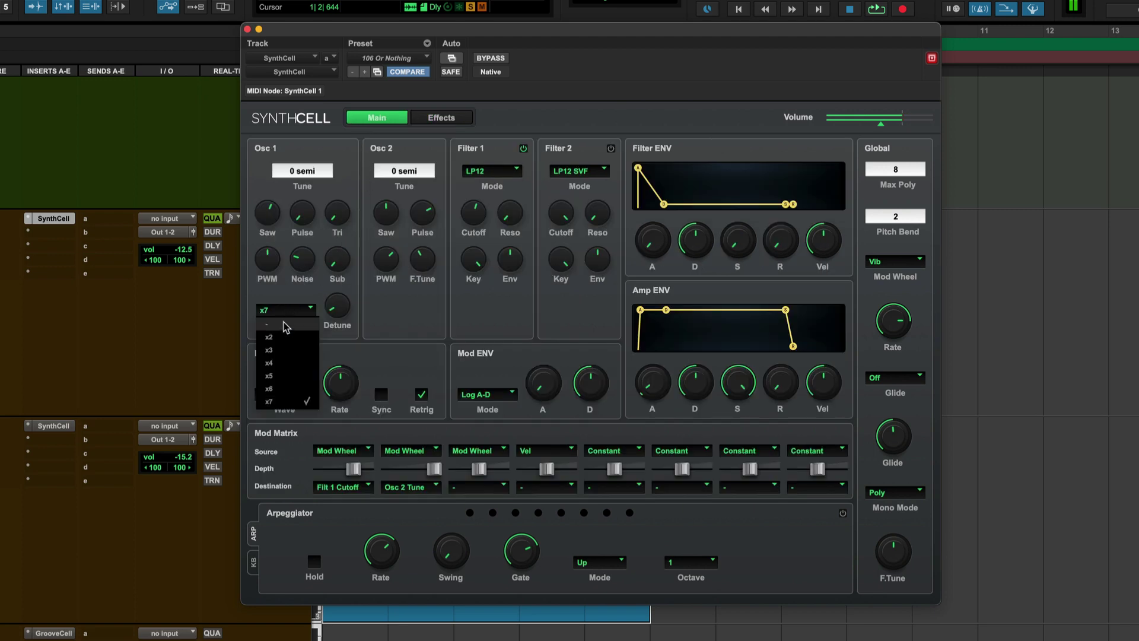
{"action": "left_click", "coordinate": [286, 324]}
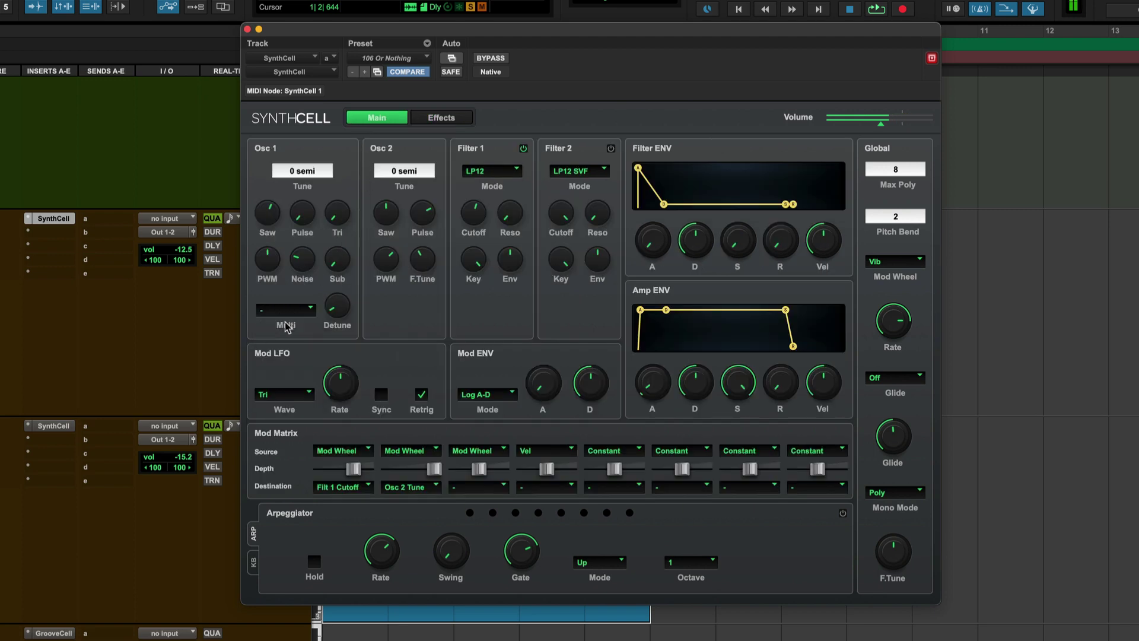
Restore Osc 1 Multi to x7 and raise its Detune to about 31.4 %.
{"action": "left_click", "coordinate": [310, 310]}
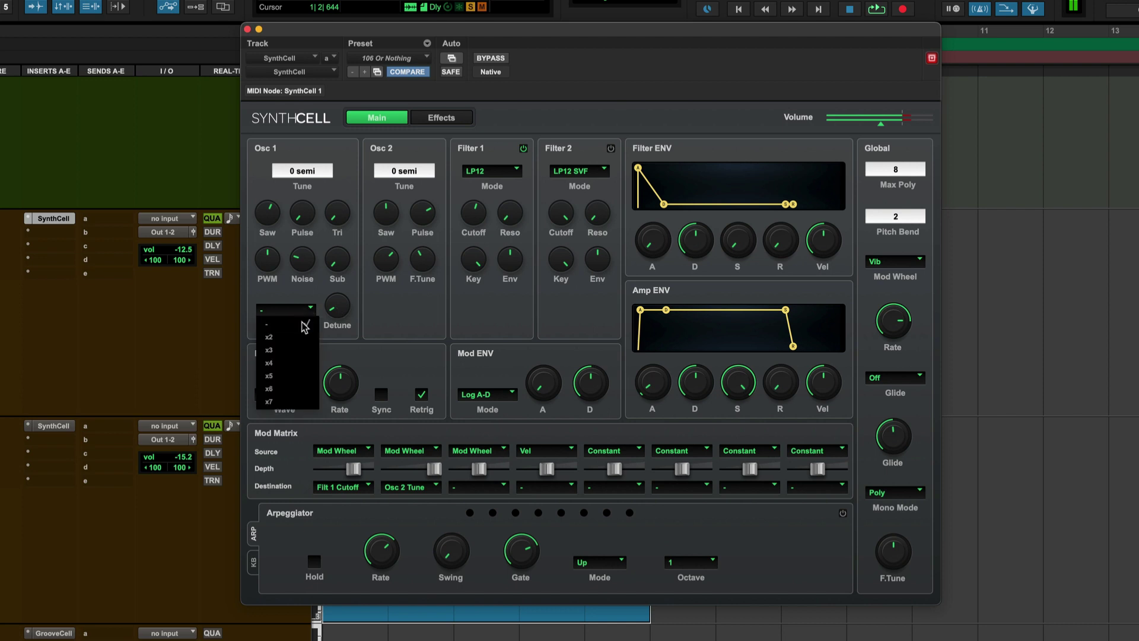
{"action": "left_click", "coordinate": [300, 408]}
{"action": "left_click_drag", "start_coordinate": [326, 310], "coordinate": [342, 290]}
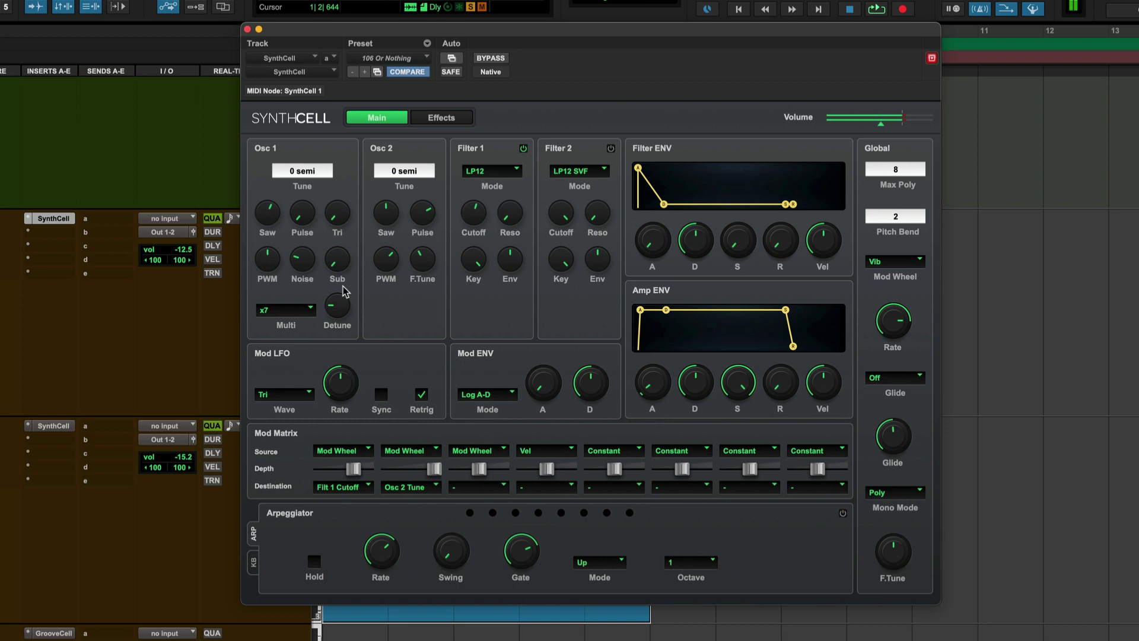
{"action": "mouse_move", "coordinate": [346, 303]}
{"action": "left_mouse_down"}
{"action": "mouse_move", "coordinate": [354, 178]}
{"action": "mouse_move", "coordinate": [339, 309]}
{"action": "left_mouse_up"}
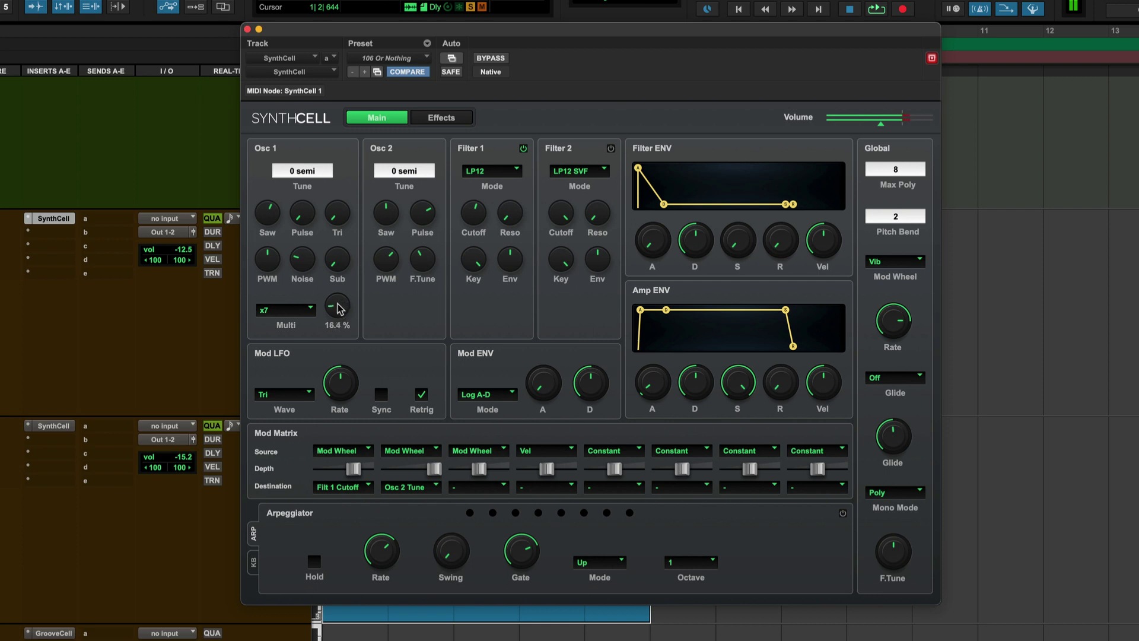